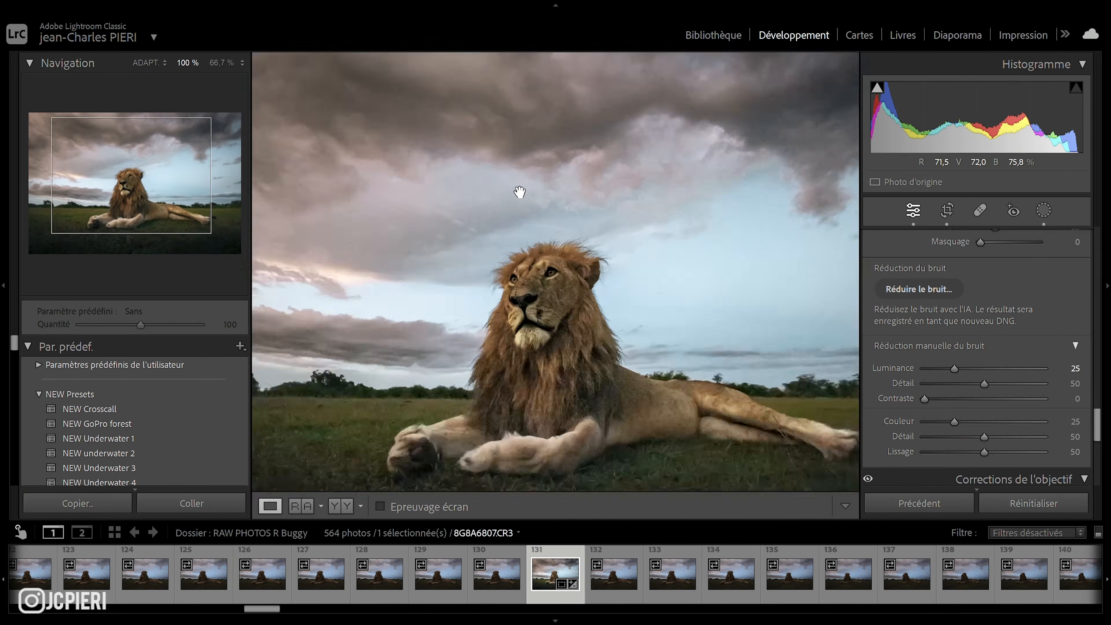
{"action": "left_click", "coordinate": [519, 189]}
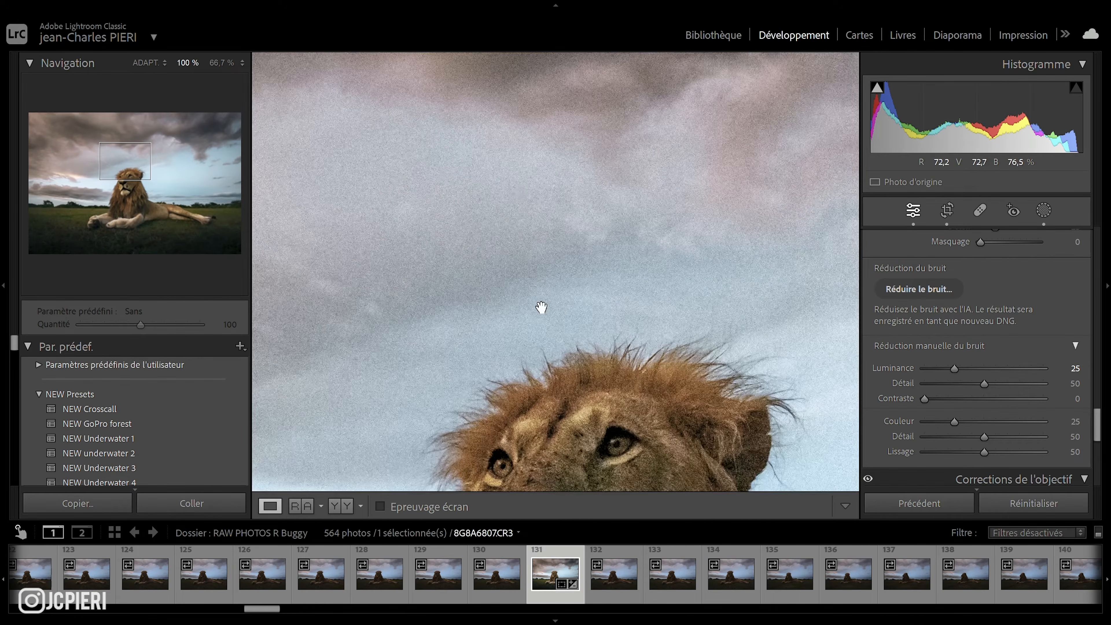
Inspect the noise on the lion's face at 100% and scroll through the Develop panels to the noise reduction settings.
{"action": "left_click_drag", "start_coordinate": [569, 357], "coordinate": [536, 175]}
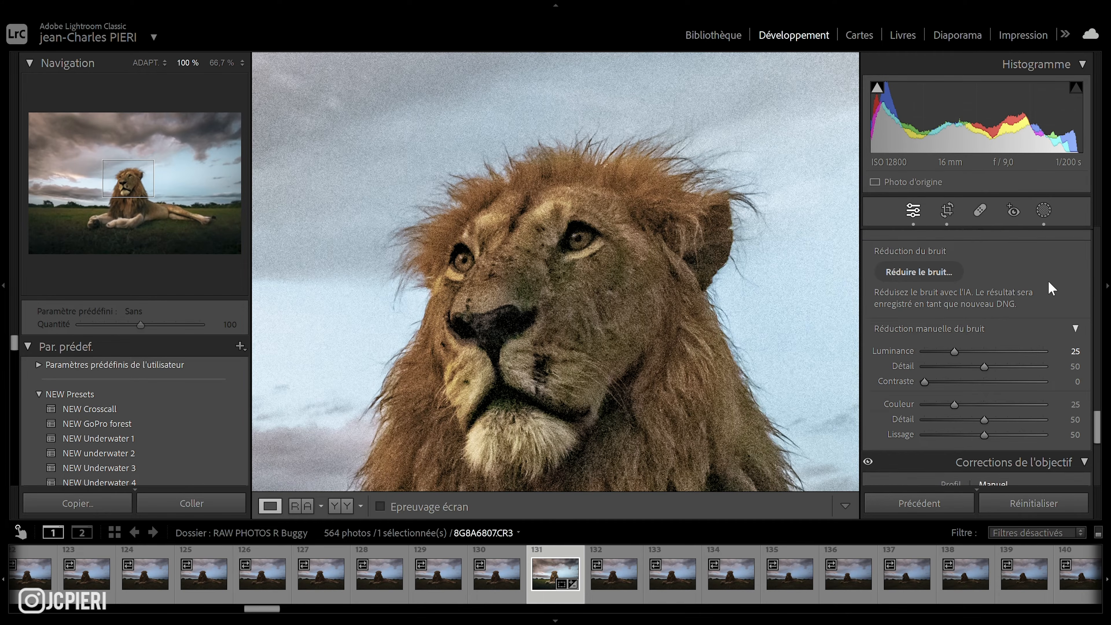
{"action": "scroll", "coordinate": [1052, 287], "scroll_direction": "up", "scroll_amount": 4}
{"action": "scroll", "coordinate": [1051, 287], "scroll_direction": "up", "scroll_amount": 5}
{"action": "scroll", "coordinate": [1050, 286], "scroll_direction": "down", "scroll_amount": 3}
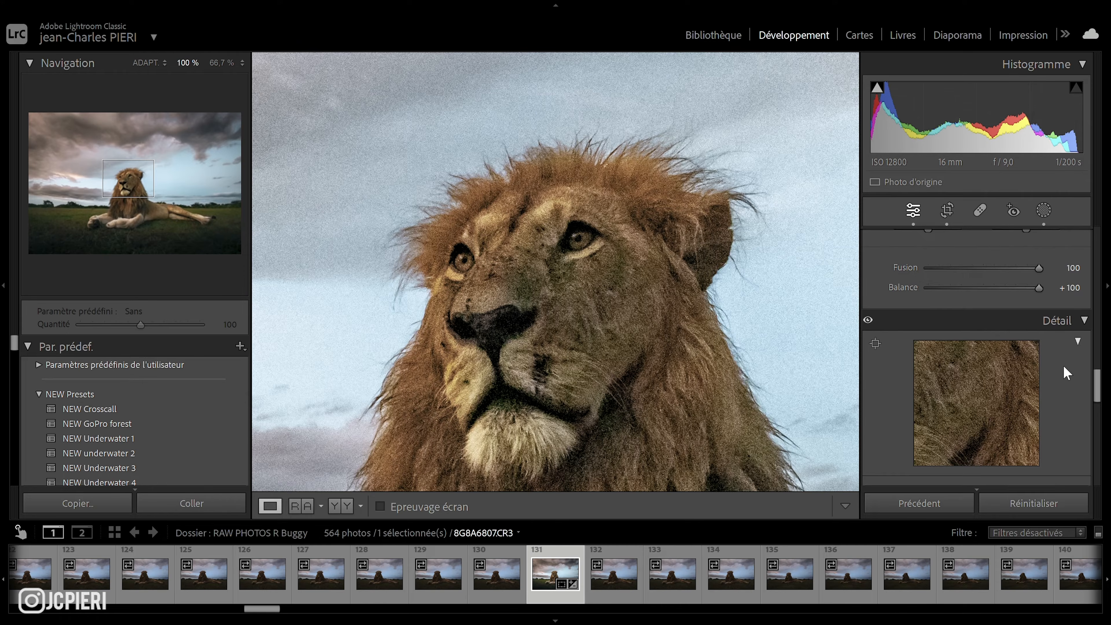
{"action": "scroll", "coordinate": [1064, 366], "scroll_direction": "up", "scroll_amount": 6}
{"action": "scroll", "coordinate": [1064, 367], "scroll_direction": "up", "scroll_amount": 2}
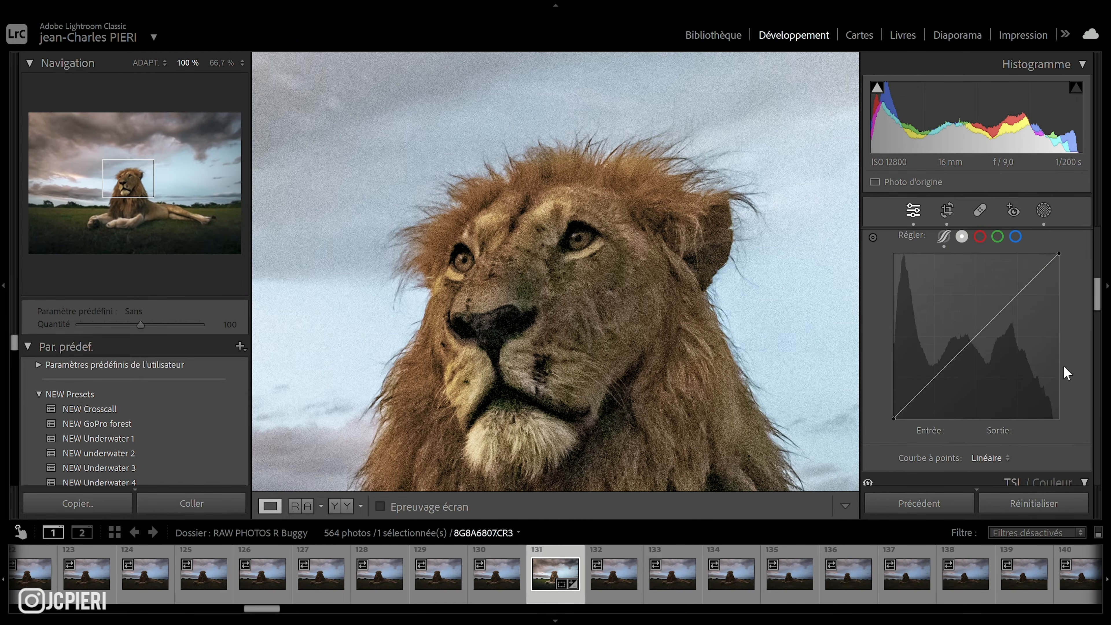
{"action": "scroll", "coordinate": [1064, 367], "scroll_direction": "down", "scroll_amount": 4}
{"action": "scroll", "coordinate": [1063, 367], "scroll_direction": "up", "scroll_amount": 8}
{"action": "scroll", "coordinate": [1064, 367], "scroll_direction": "down", "scroll_amount": 5}
{"action": "scroll", "coordinate": [1041, 411], "scroll_direction": "down", "scroll_amount": 6}
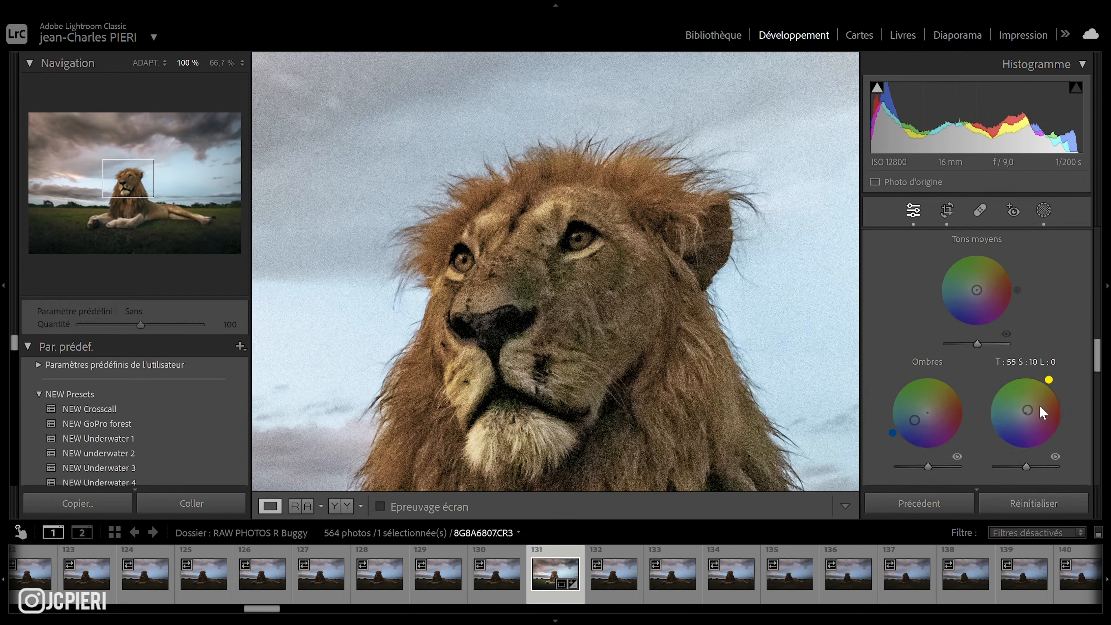
{"action": "scroll", "coordinate": [1041, 412], "scroll_direction": "down", "scroll_amount": 5}
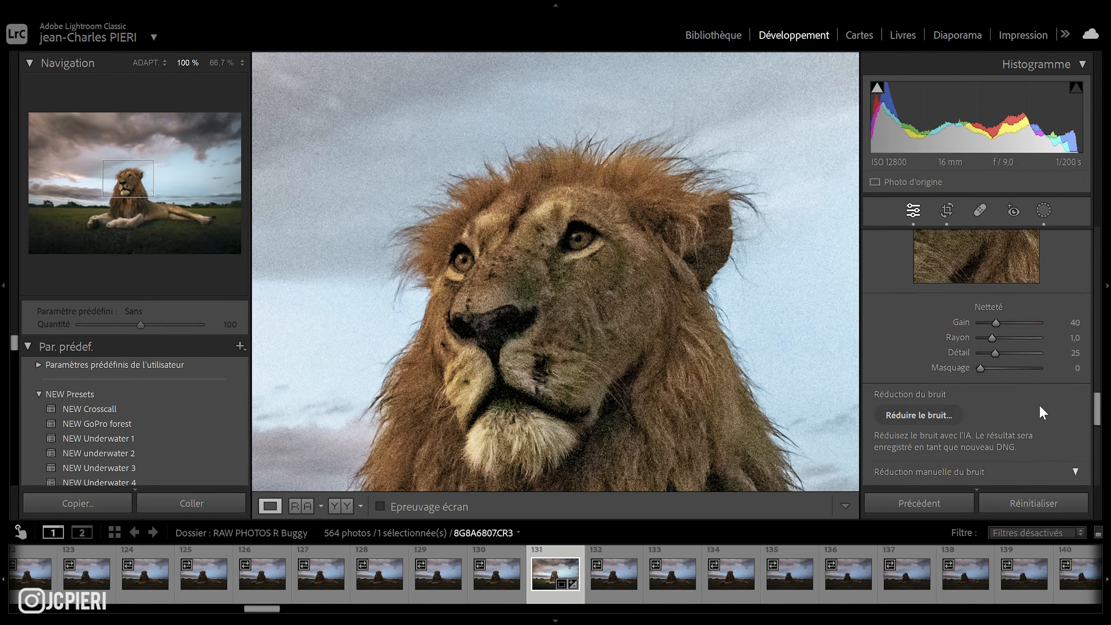
{"action": "scroll", "coordinate": [1040, 411], "scroll_direction": "down", "scroll_amount": 1}
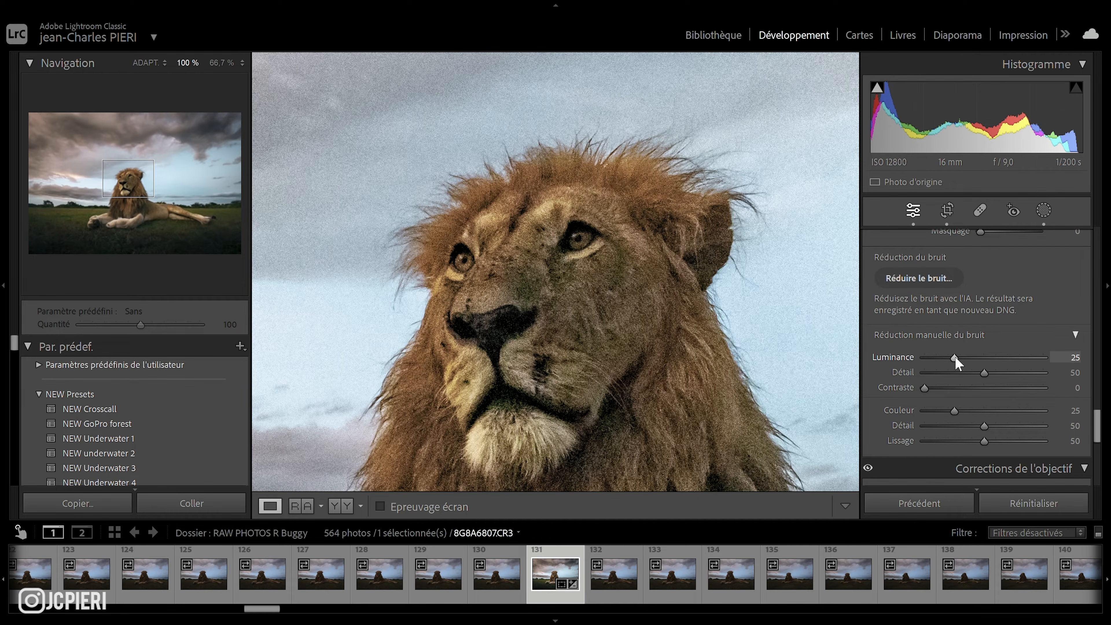
Try the manual Luminance noise reduction at high and low strengths, then reset Luminance to 0.
{"action": "left_click_drag", "start_coordinate": [955, 357], "coordinate": [1039, 361]}
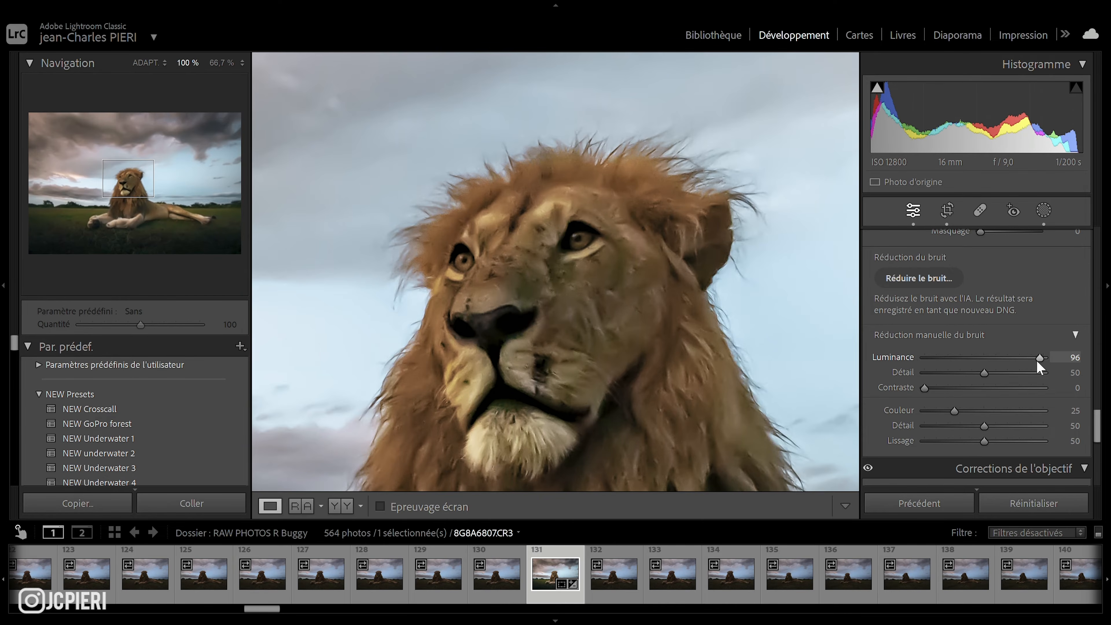
{"action": "left_click_drag", "start_coordinate": [1037, 362], "coordinate": [906, 356]}
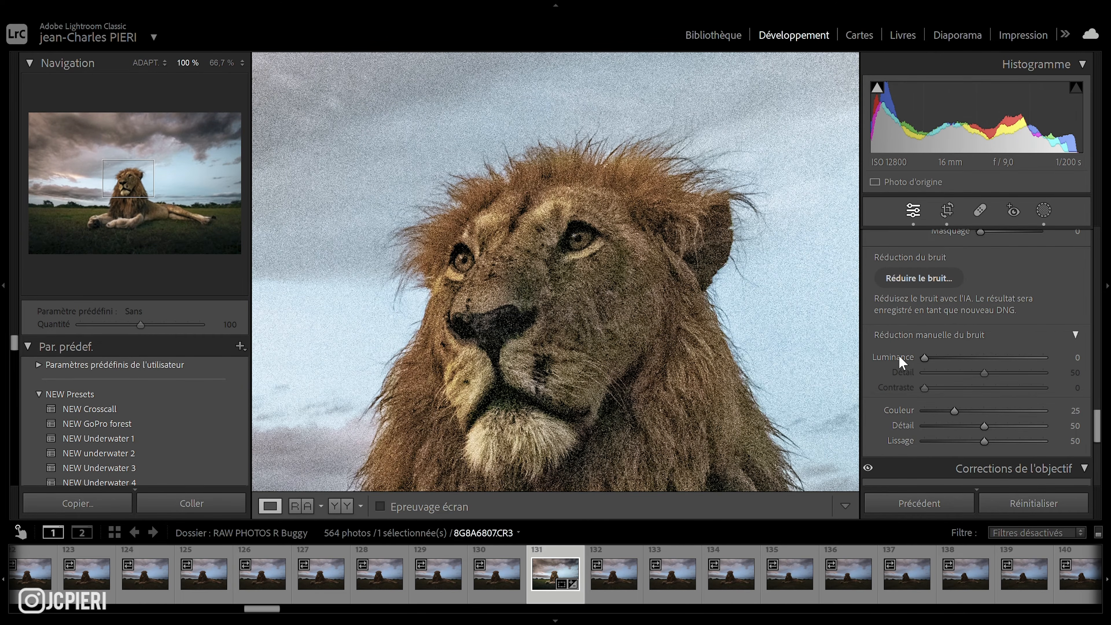
{"action": "left_click_drag", "start_coordinate": [898, 356], "coordinate": [950, 357]}
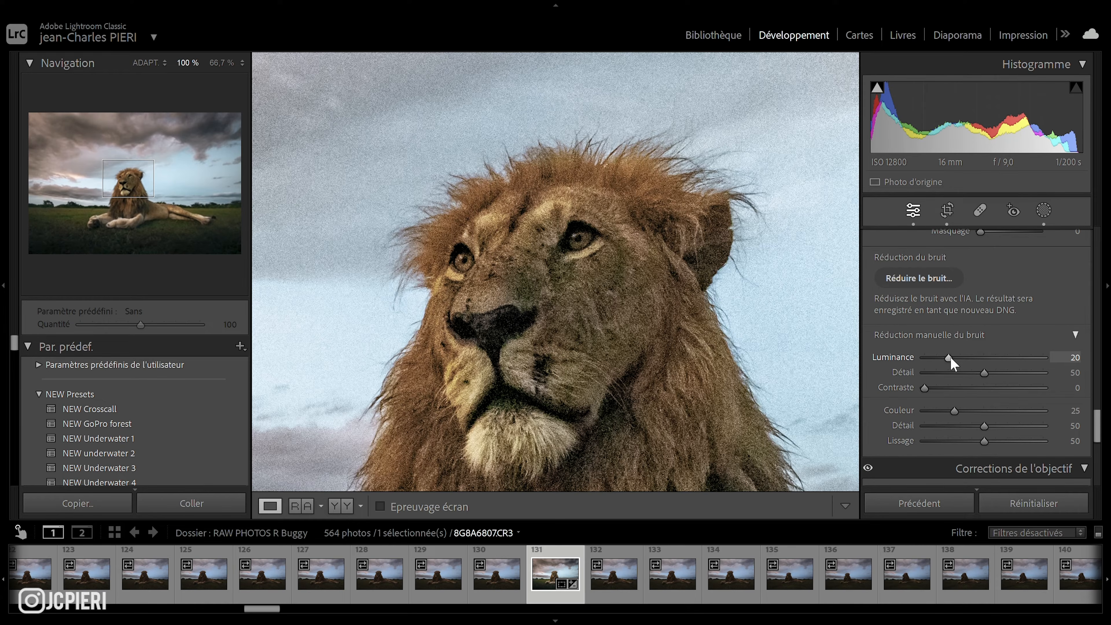
{"action": "double_click", "coordinate": [908, 356]}
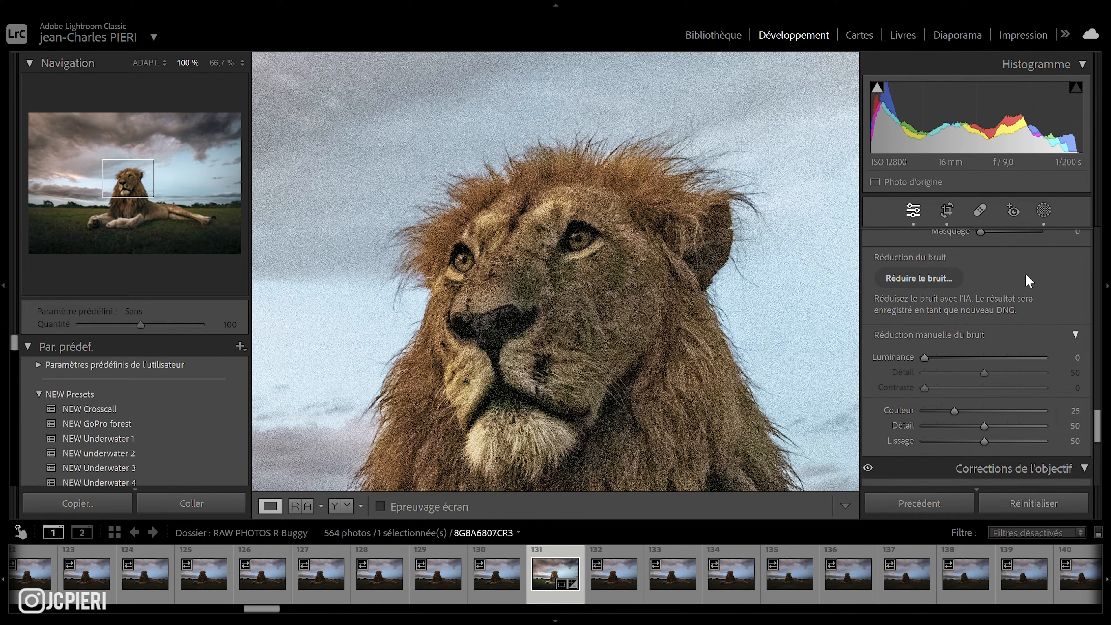
Run AI Reduce Noise on the photo with an amount of 50, keeping Create a stack enabled.
{"action": "left_click", "coordinate": [926, 282]}
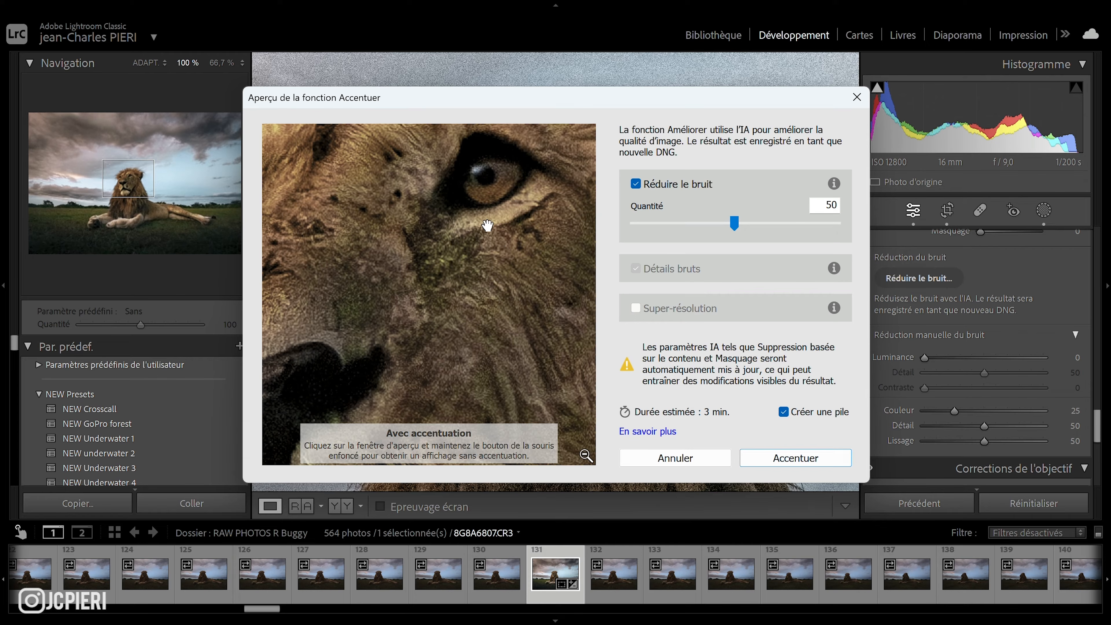
{"action": "left_click_drag", "start_coordinate": [488, 228], "coordinate": [487, 268]}
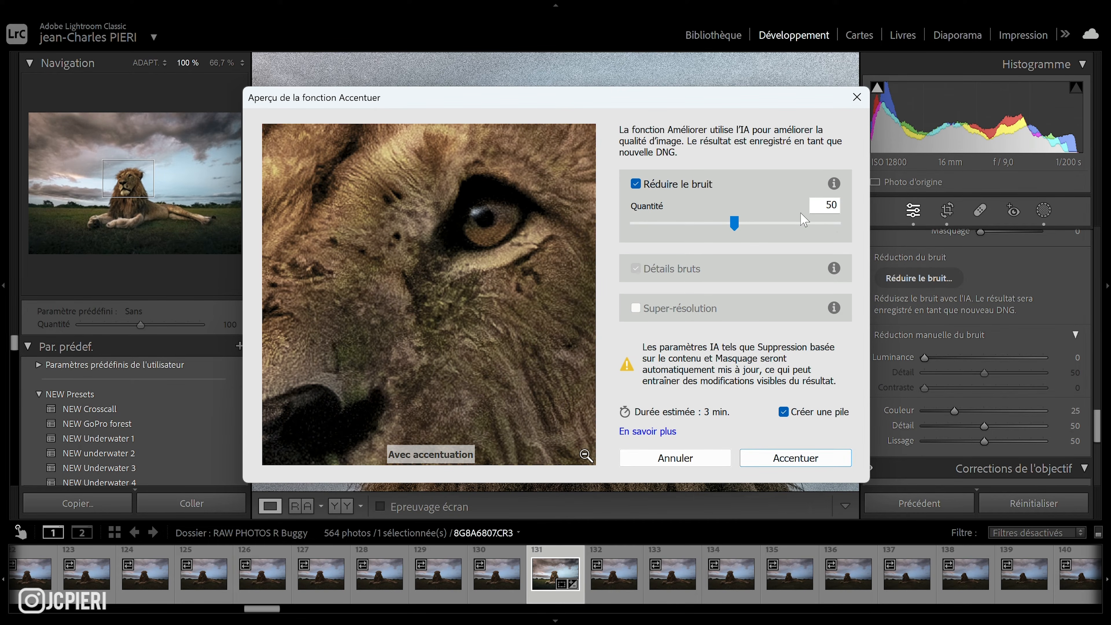
{"action": "mouse_move", "coordinate": [739, 223]}
{"action": "left_mouse_down"}
{"action": "mouse_move", "coordinate": [862, 217]}
{"action": "mouse_move", "coordinate": [730, 223]}
{"action": "left_mouse_up"}
{"action": "double_click", "coordinate": [831, 205]}
{"action": "type", "text": "50"}
{"action": "left_click", "coordinate": [796, 459]}
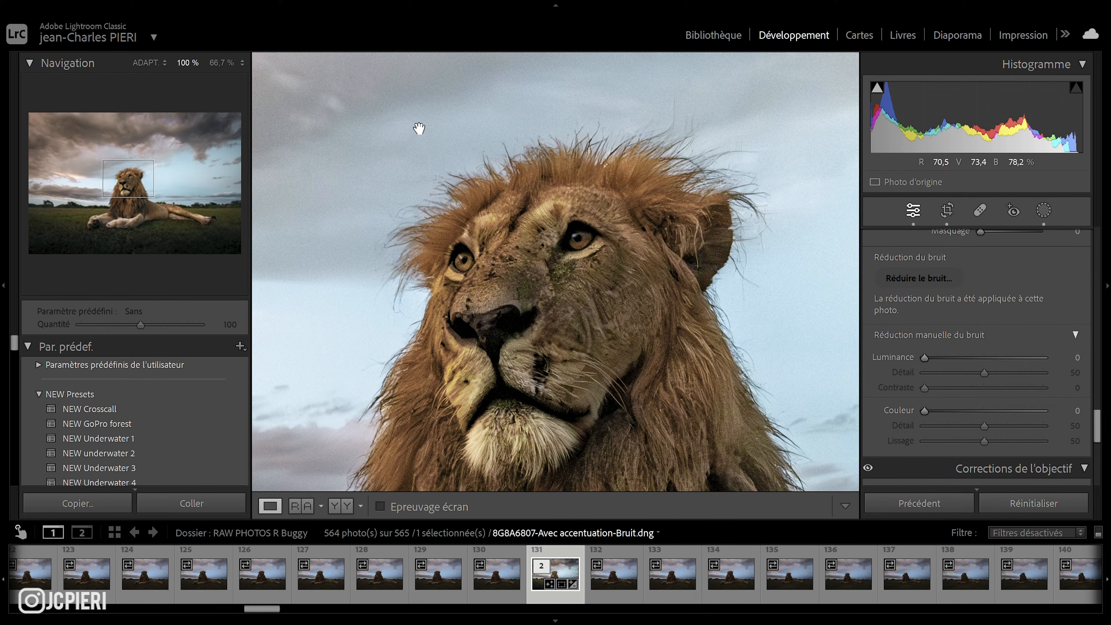
Zoom between fit and 100% on the denoised lion and pan around its face to inspect the result.
{"action": "right_click", "coordinate": [565, 302]}
{"action": "left_click", "coordinate": [553, 302]}
{"action": "left_click", "coordinate": [555, 299]}
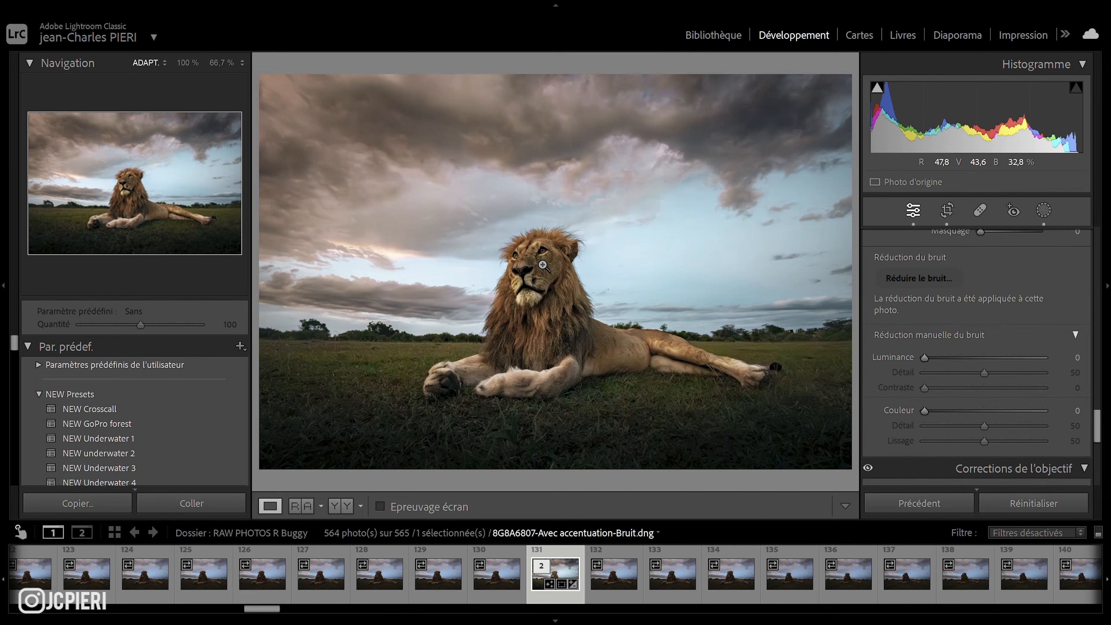
{"action": "left_click", "coordinate": [543, 265]}
{"action": "left_click_drag", "start_coordinate": [551, 260], "coordinate": [506, 230]}
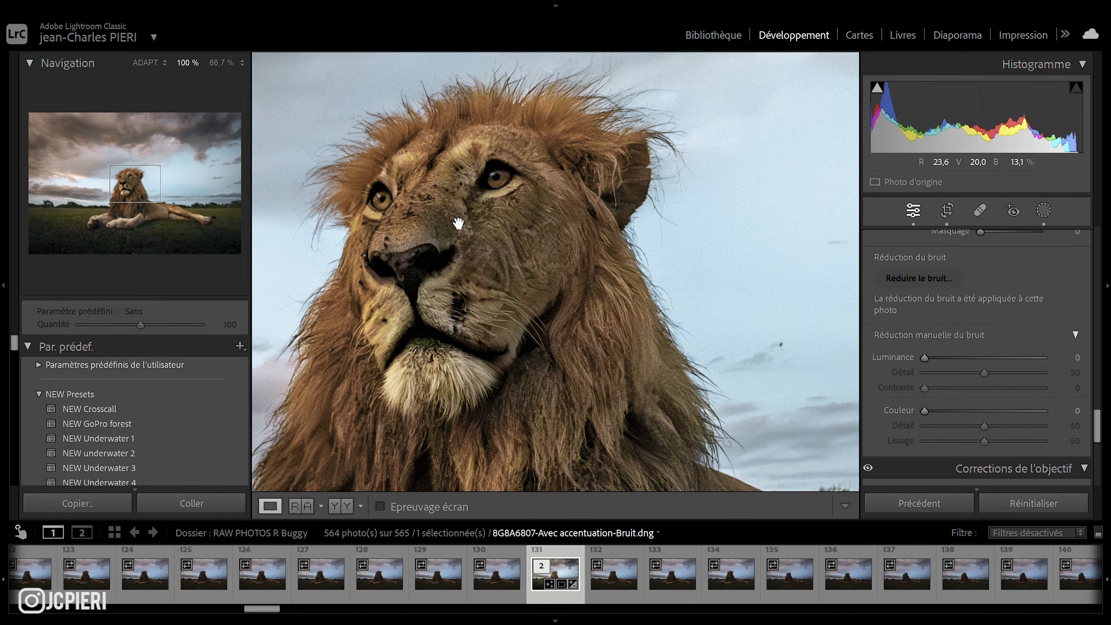
{"action": "left_click_drag", "start_coordinate": [478, 220], "coordinate": [531, 243]}
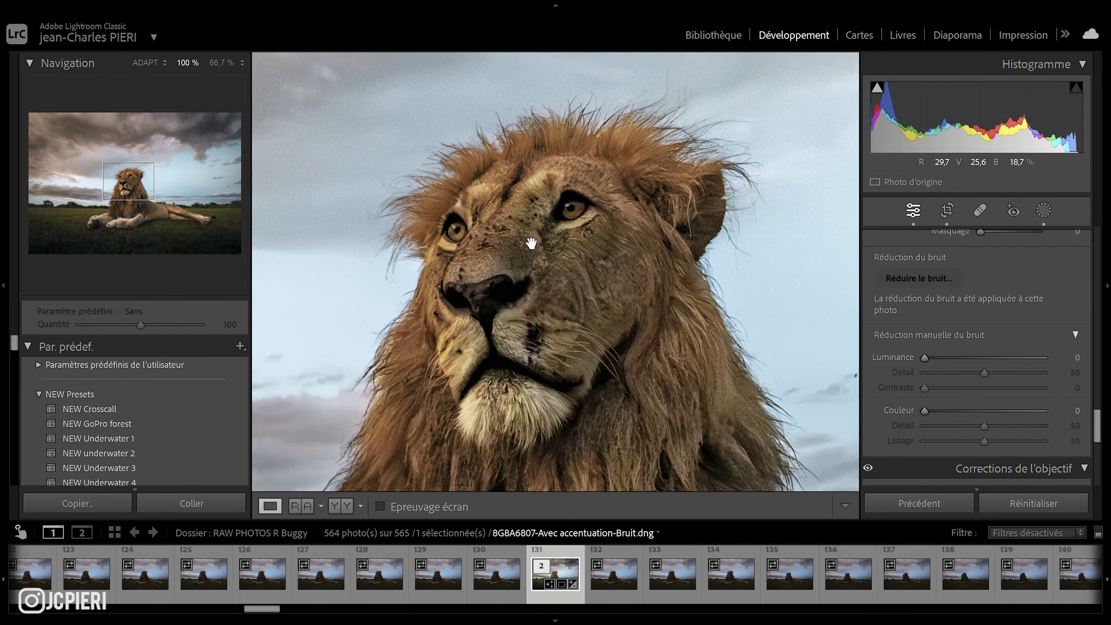
{"action": "left_click", "coordinate": [476, 223]}
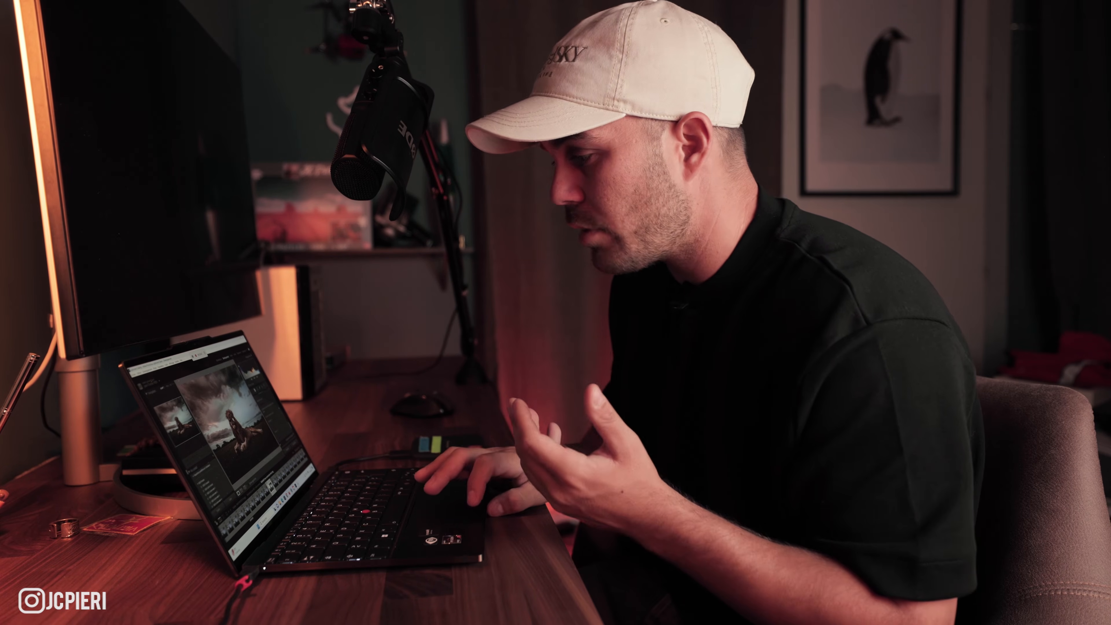
{"action": "left_click", "coordinate": [232, 415]}
{"action": "left_click_drag", "start_coordinate": [227, 413], "coordinate": [237, 421]}
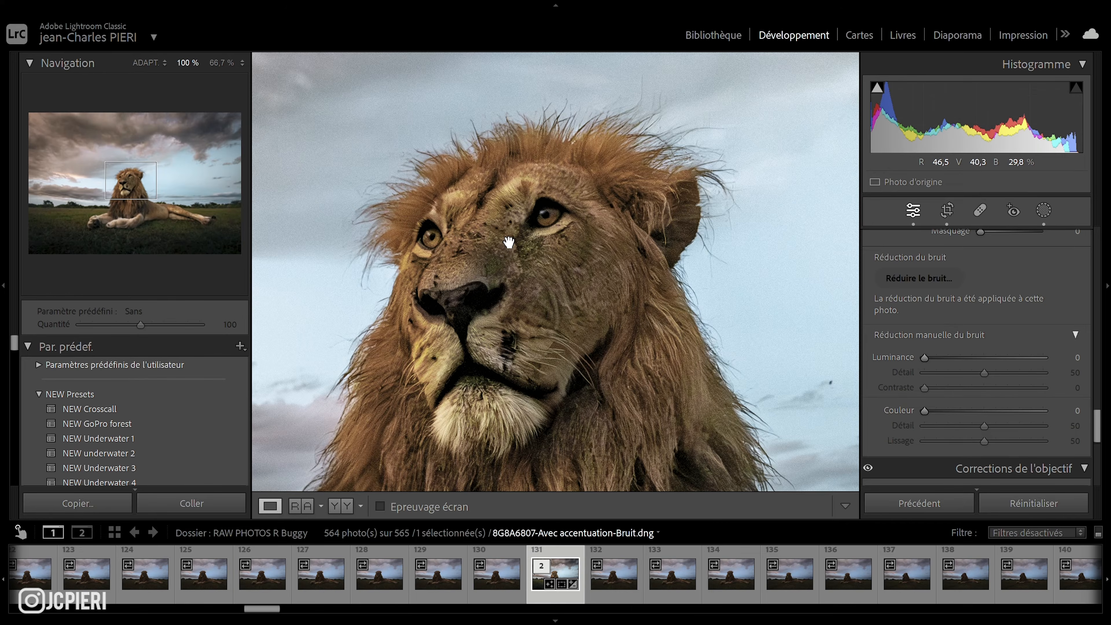
Select the virtual copy of the original photo, zoom to 100% on the lion, and open AI Reduce Noise.
{"action": "left_click", "coordinate": [509, 242]}
{"action": "scroll", "coordinate": [1034, 304], "scroll_direction": "down", "scroll_amount": 2}
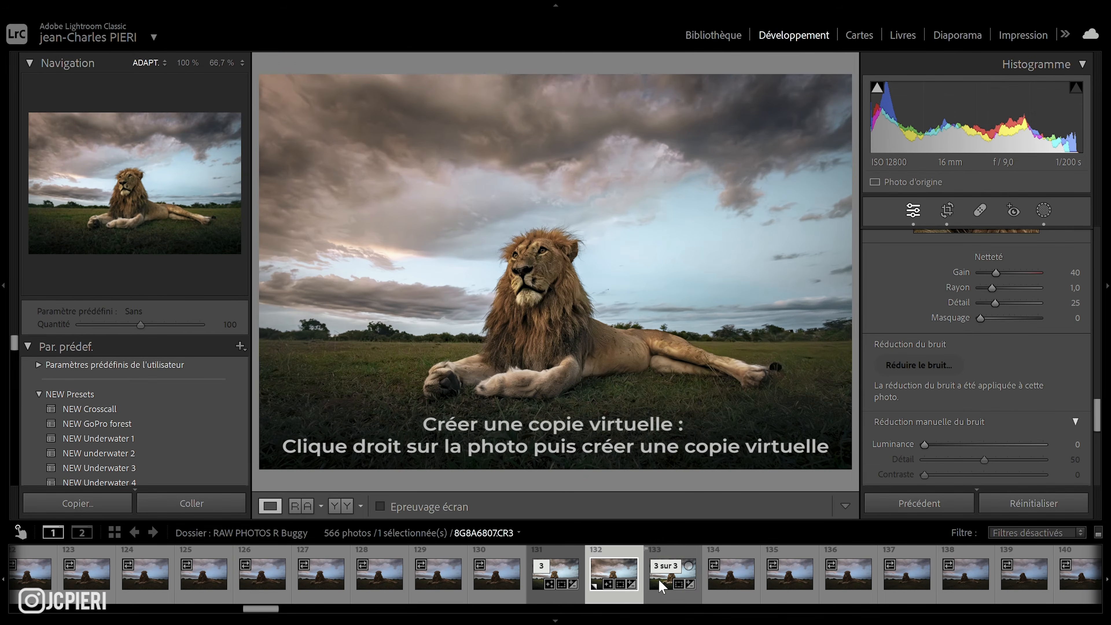
{"action": "left_click", "coordinate": [660, 585]}
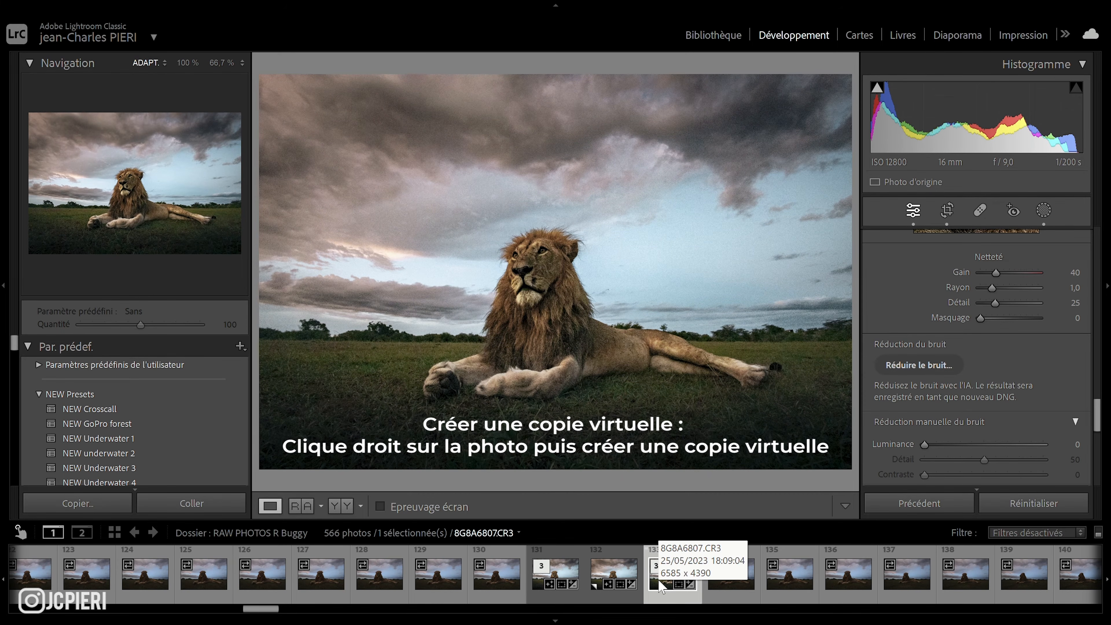
{"action": "left_click", "coordinate": [547, 275]}
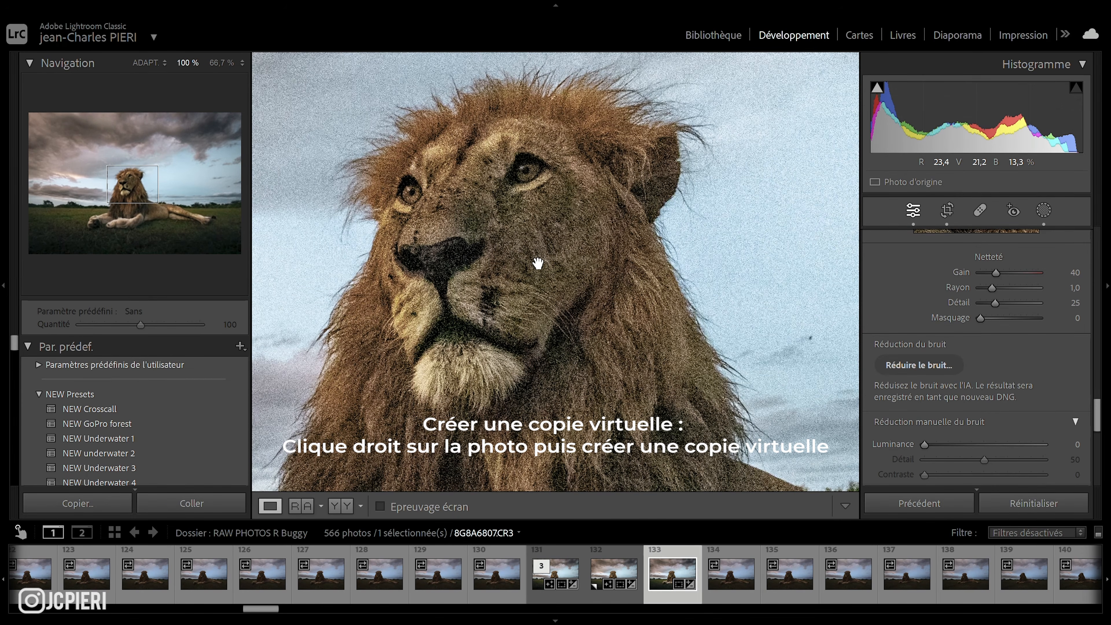
{"action": "left_click_drag", "start_coordinate": [489, 218], "coordinate": [516, 262]}
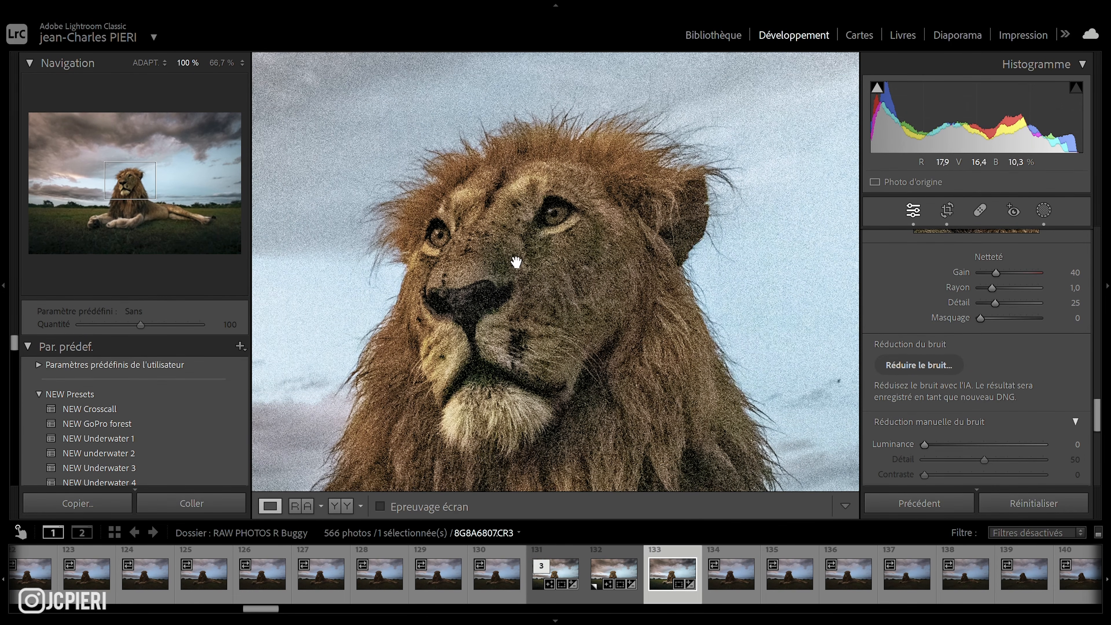
{"action": "left_click", "coordinate": [923, 365]}
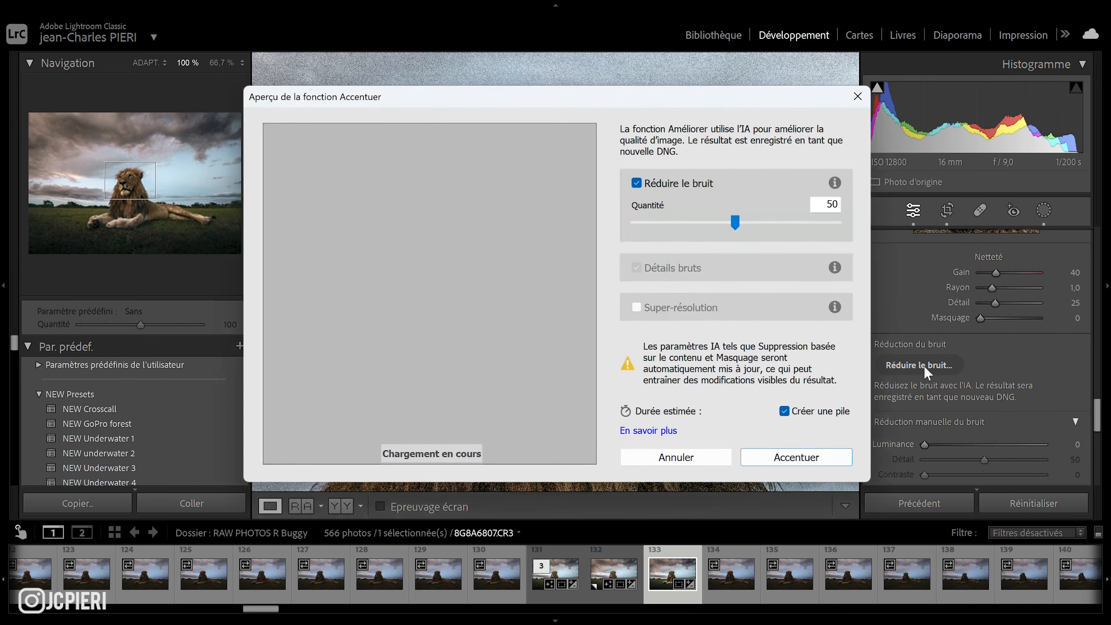